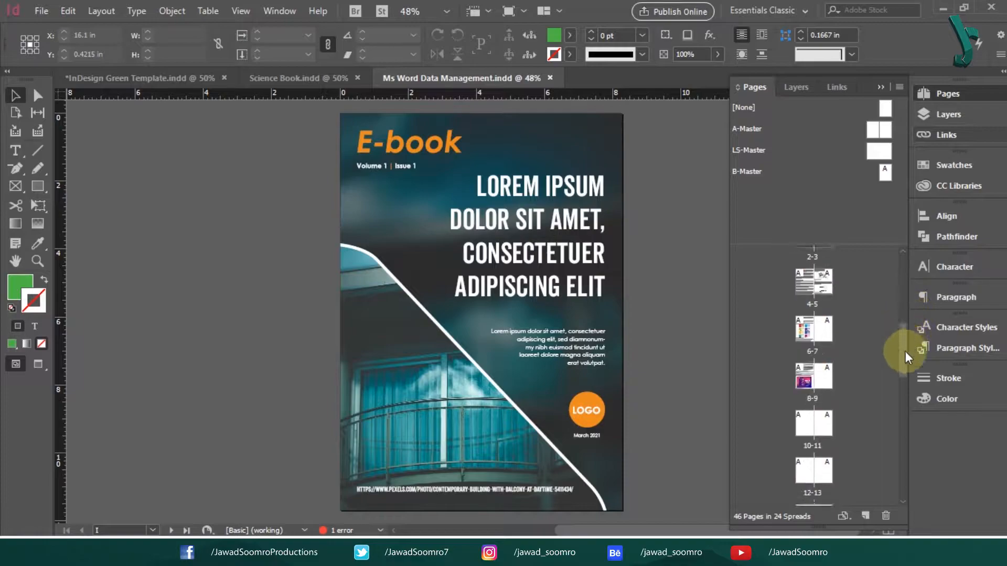
Browse the e-book document's page thumbnails down to the end and display page 36, the back cover
left_click(812, 362)
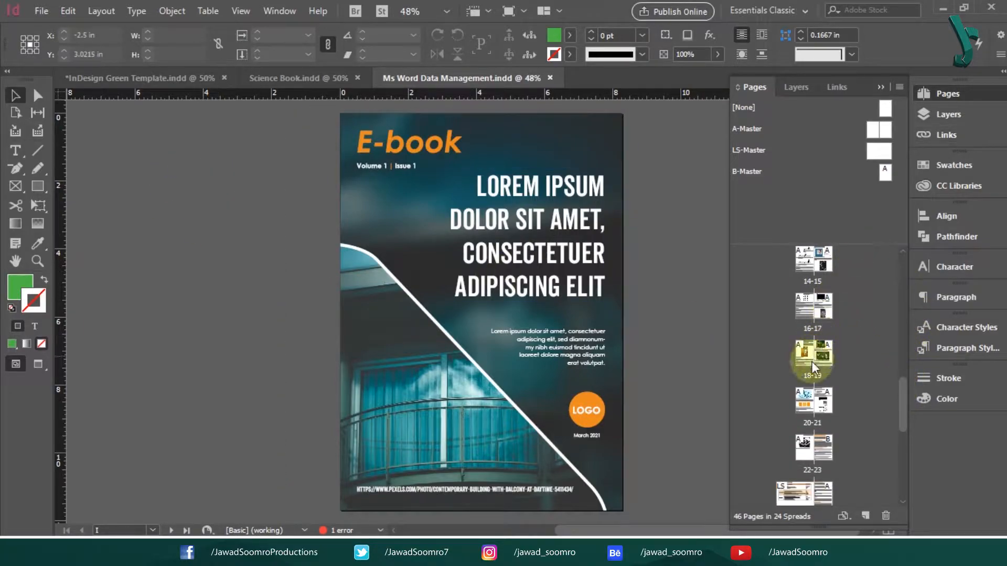
left_click_drag(904, 409, 919, 490)
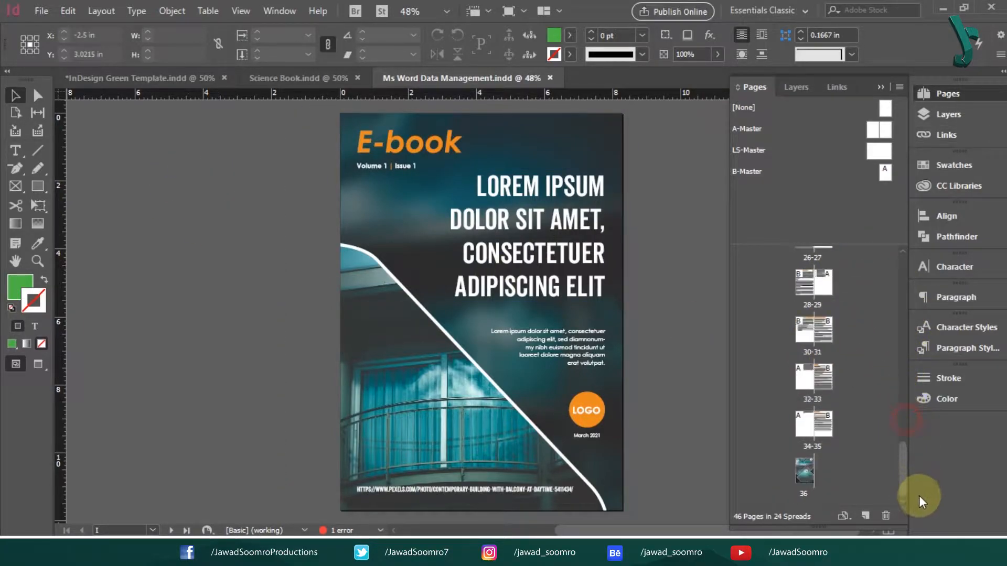
double_click(805, 470)
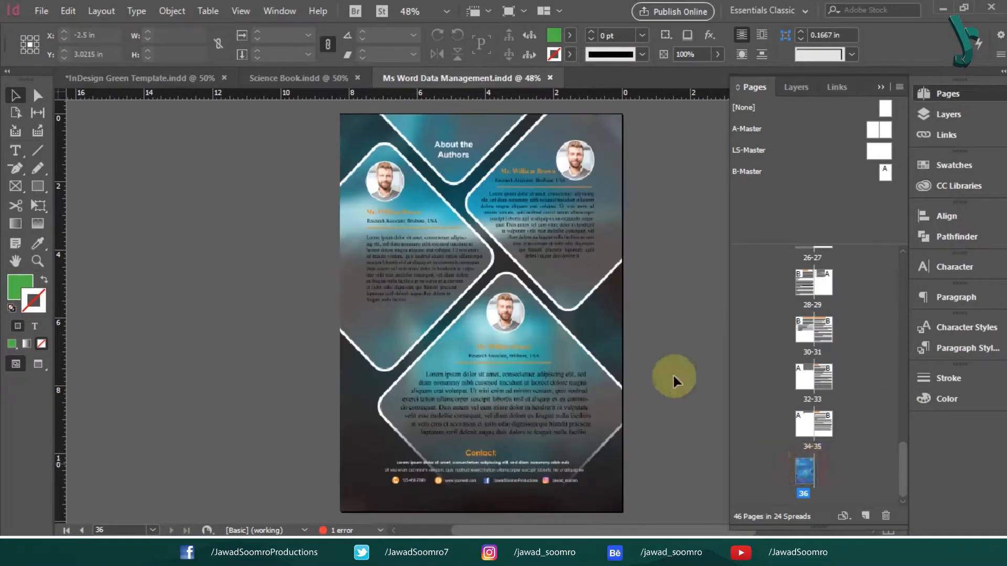
Switch to Science Book.indd and look through its pages in the full document area
left_click(309, 78)
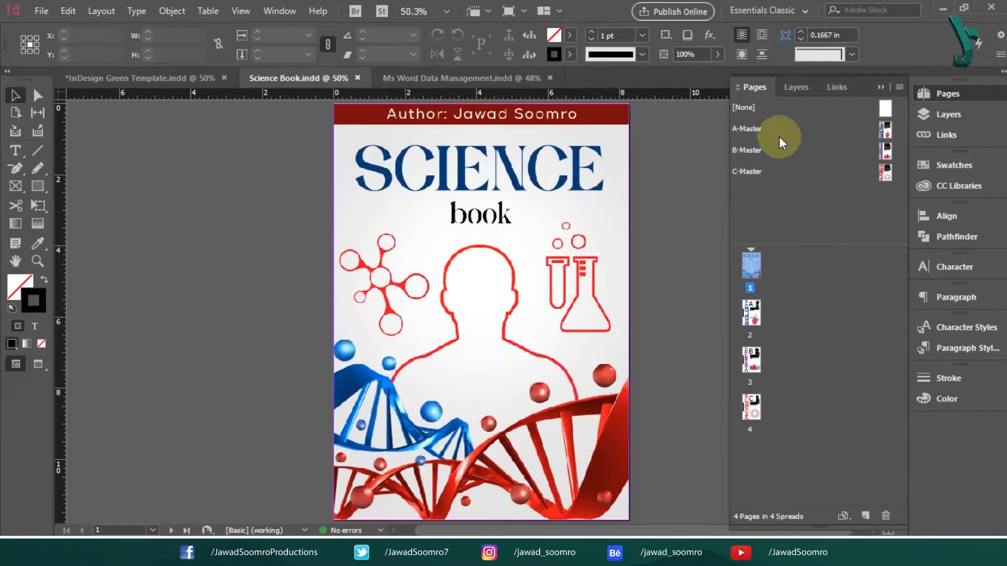
left_click(884, 87)
mouse_move(899, 120)
left_mouse_down()
mouse_move(921, 254)
mouse_move(927, 455)
mouse_move(913, 272)
left_mouse_up()
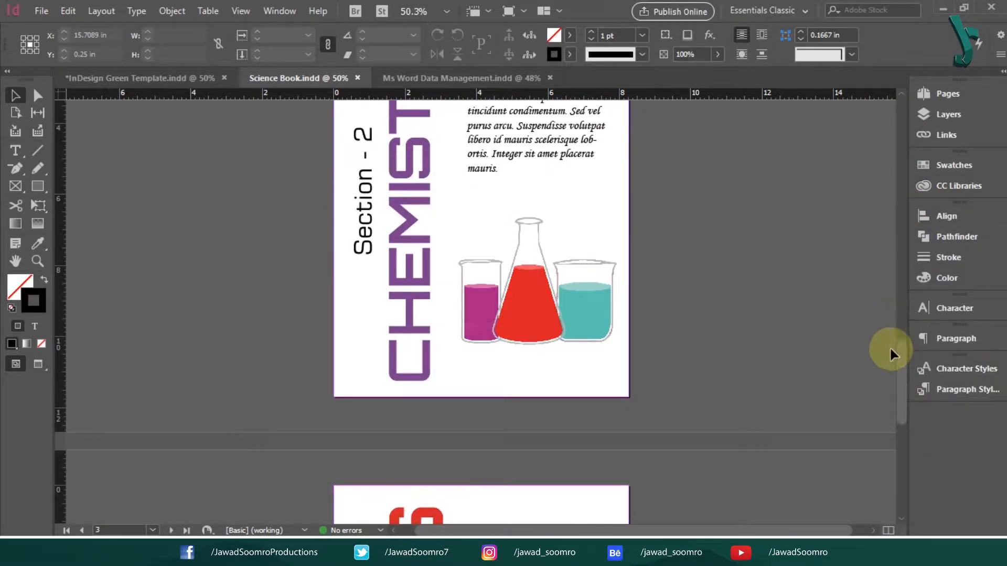
left_click_drag(902, 404, 905, 174)
Switch to InDesign Green Template.indd and view its cover page
left_click(158, 77)
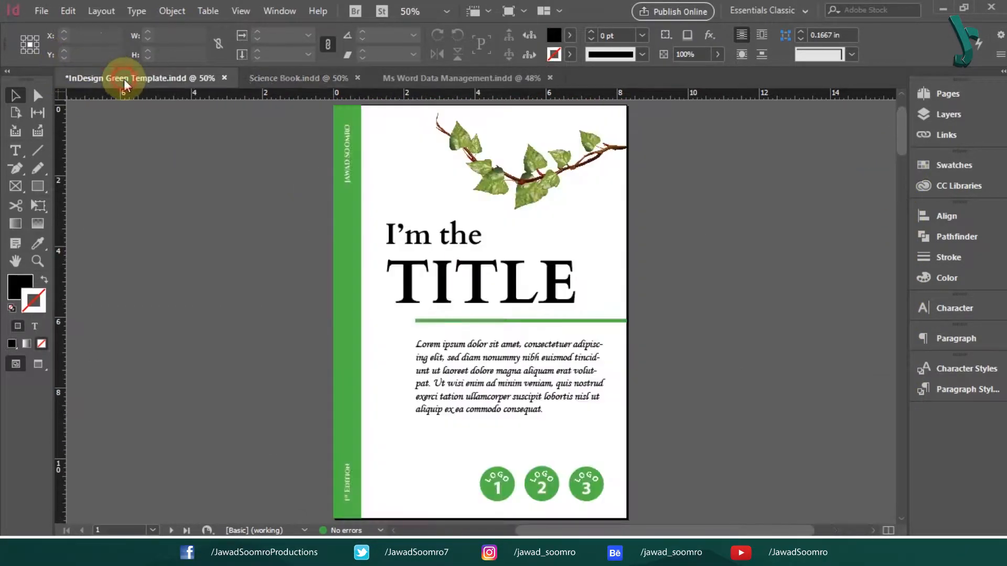
left_click_drag(904, 143, 866, 129)
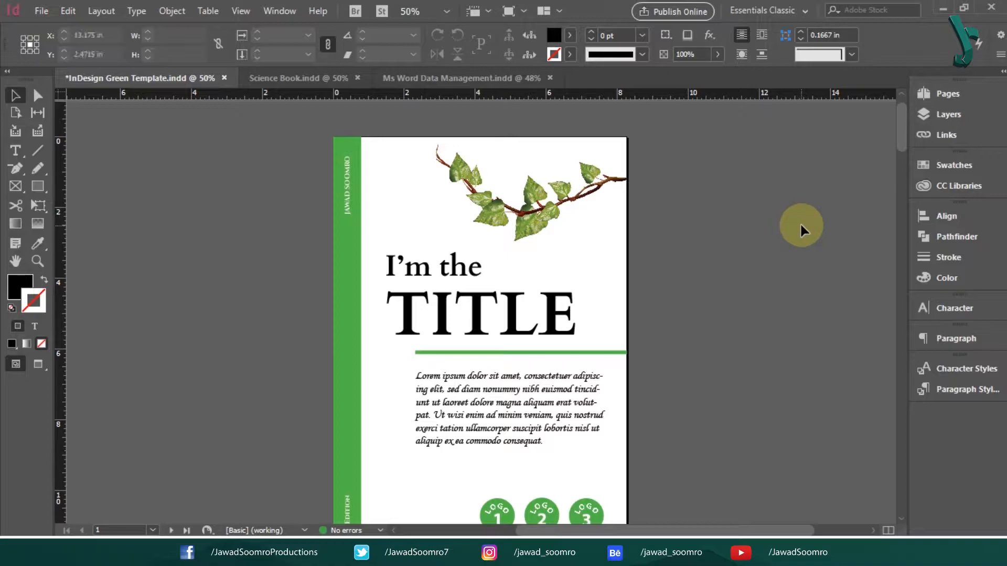
scroll(798, 221, "down", 1)
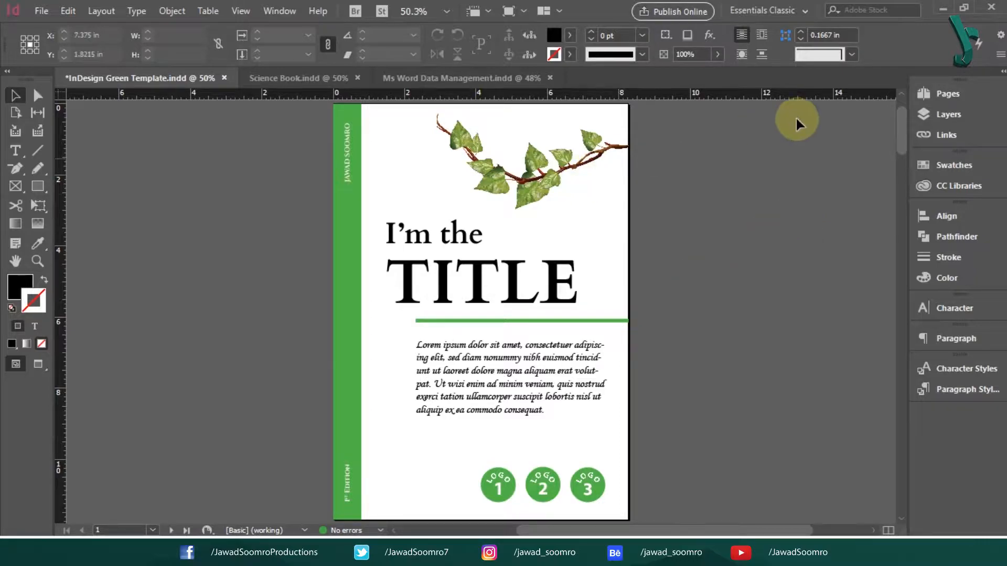
Try moving the green sidebar, ivy image and green line on the A-Cover Page master, and check the effect on page 1
left_click(939, 95)
double_click(888, 130)
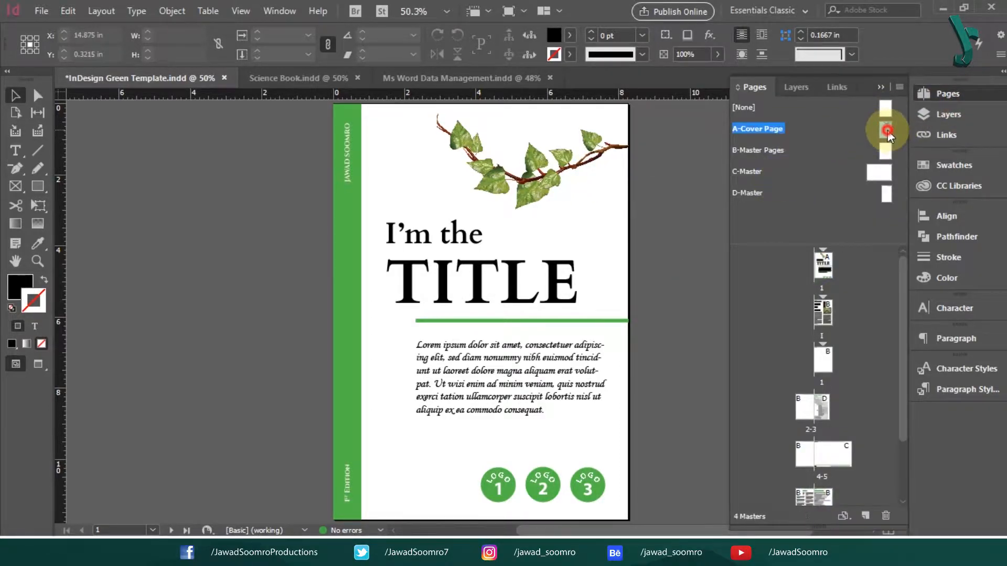
left_click_drag(332, 270, 257, 237)
left_click_drag(691, 160, 836, 159)
left_click_drag(533, 317, 799, 342)
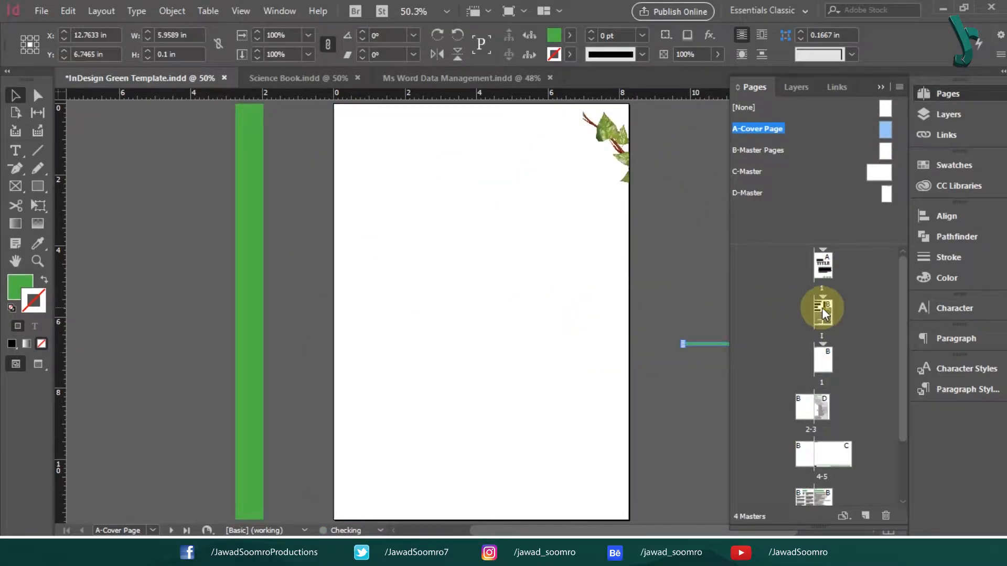
double_click(822, 264)
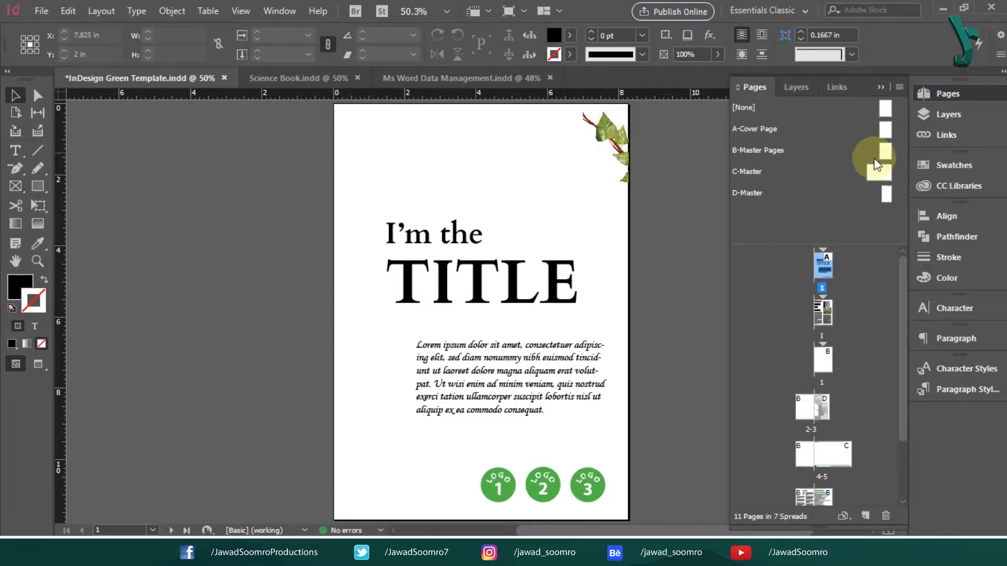
Undo the three object moves on the A-Cover Page master and return to page 1
double_click(885, 130)
key("ctrl+z")
key("ctrl+z")
key("ctrl+z")
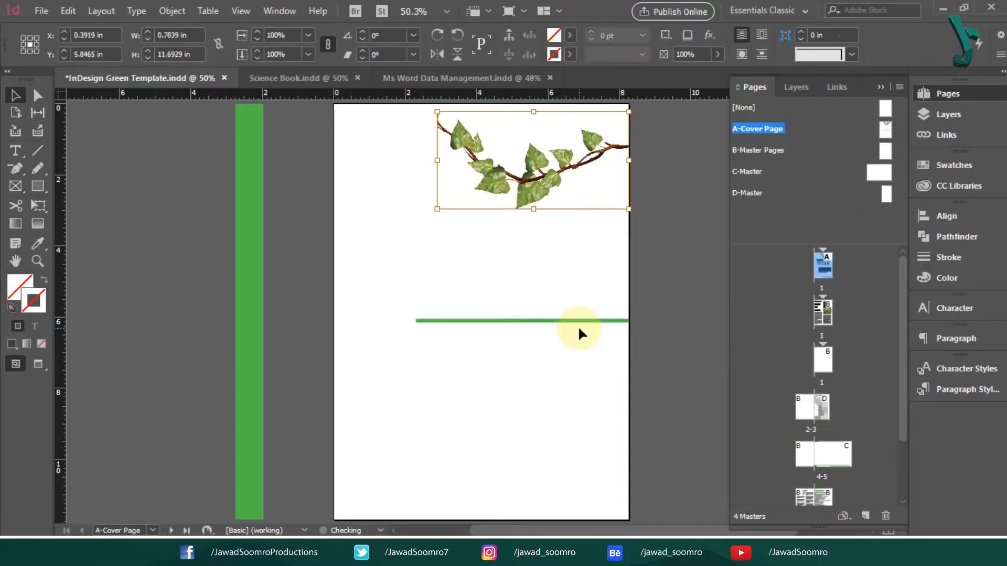
double_click(824, 268)
left_click(674, 269)
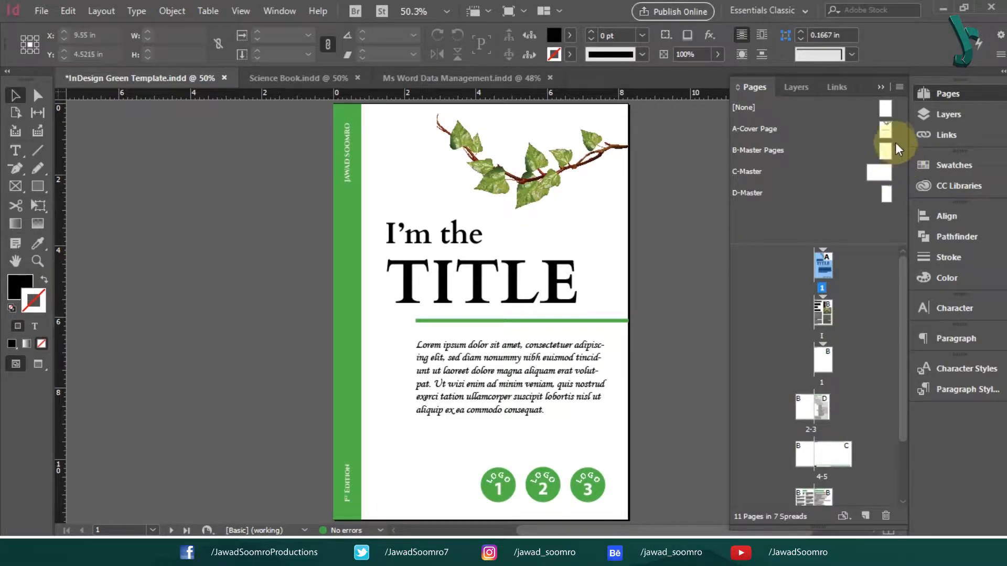
Open the A-Cover Page master for editing and display its list of layers
double_click(886, 128)
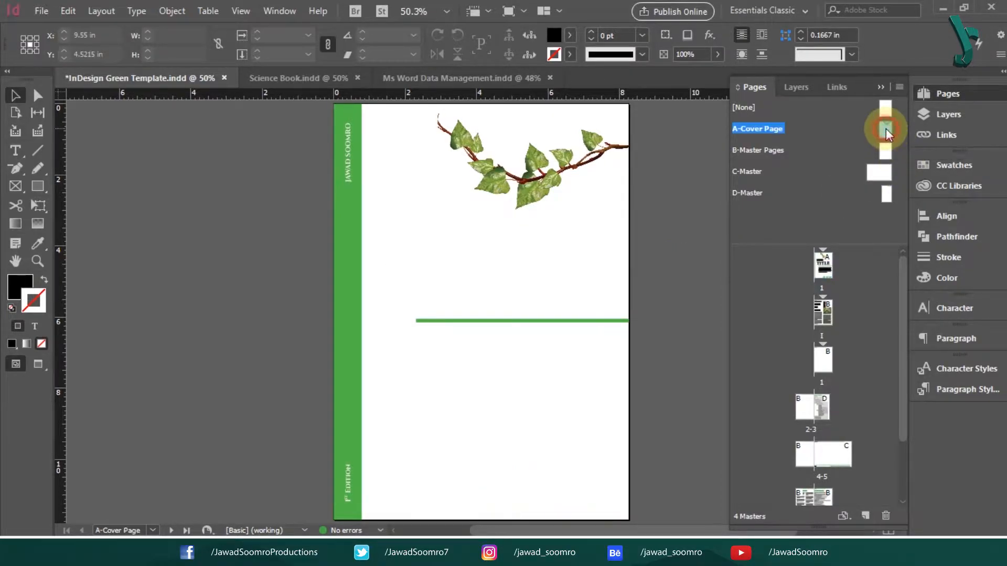
left_click(880, 87)
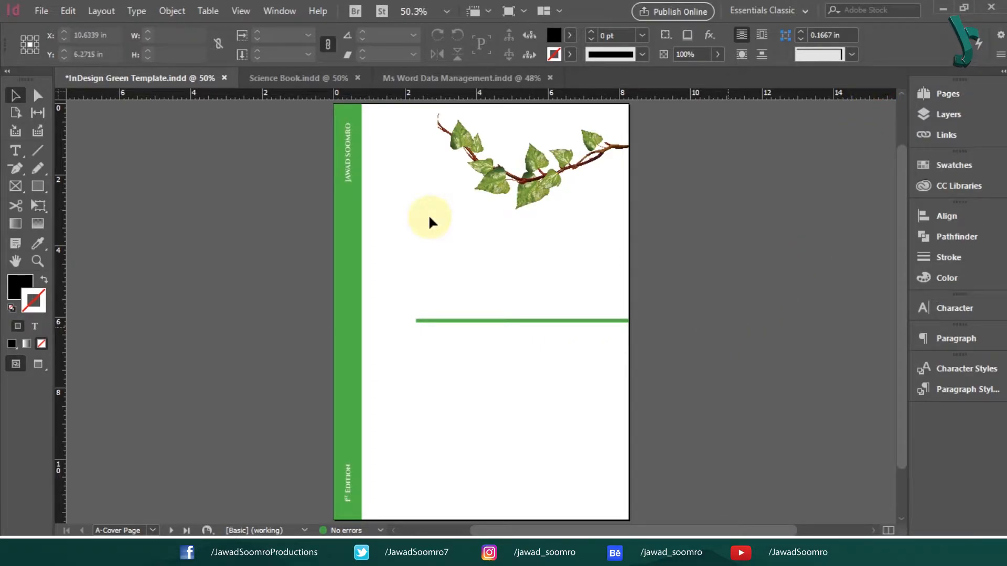
left_click(289, 6)
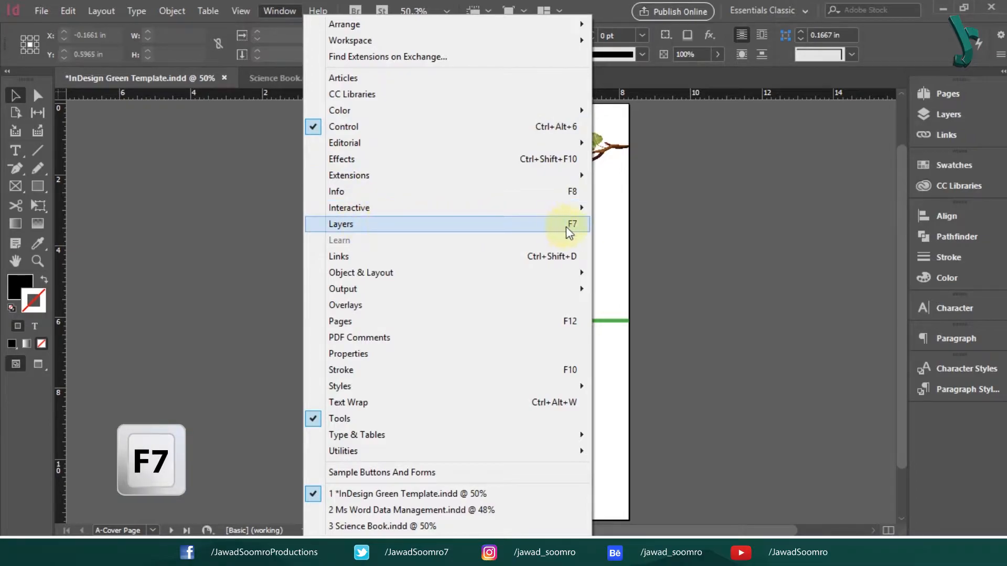
left_click(584, 225)
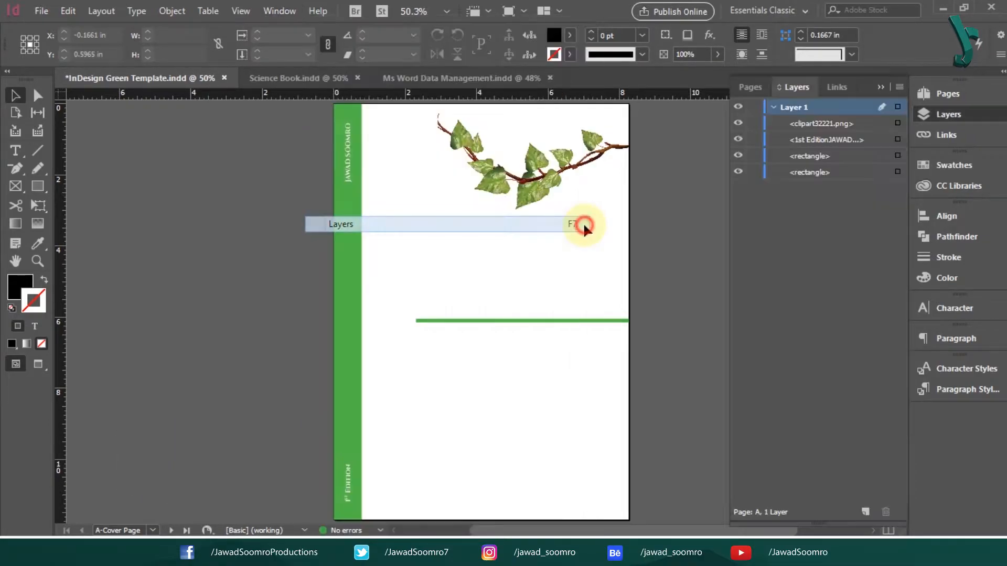
Hide and show Layer 1, then each of its four objects in turn, to identify them on the master page
left_click(739, 107)
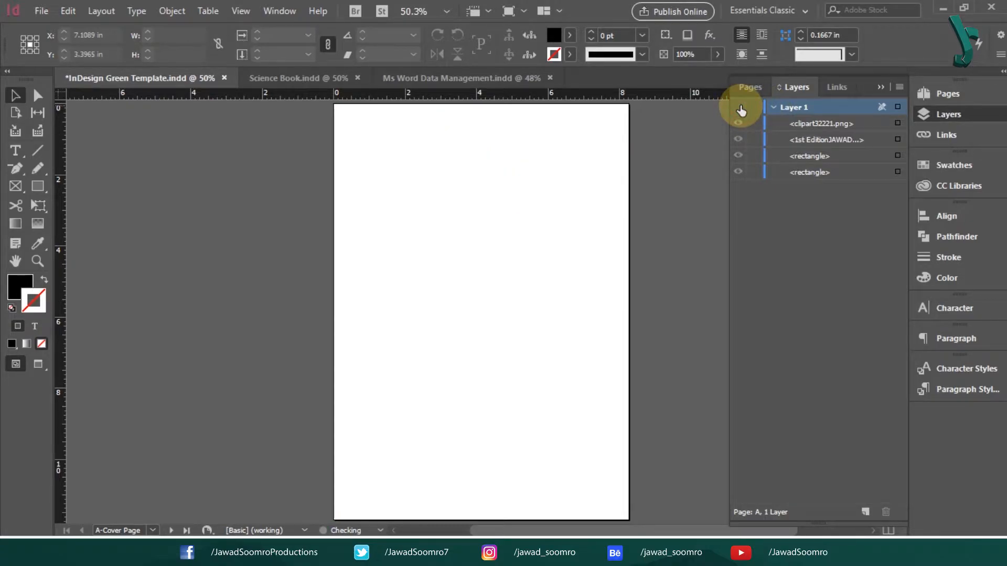
left_click(740, 107)
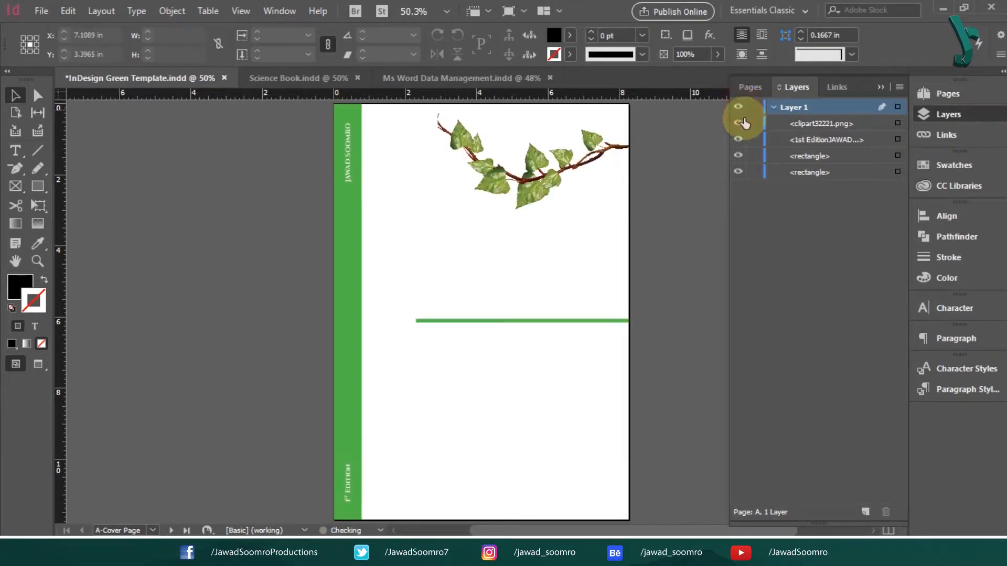
left_click(739, 123)
left_click(739, 123)
left_click(738, 139)
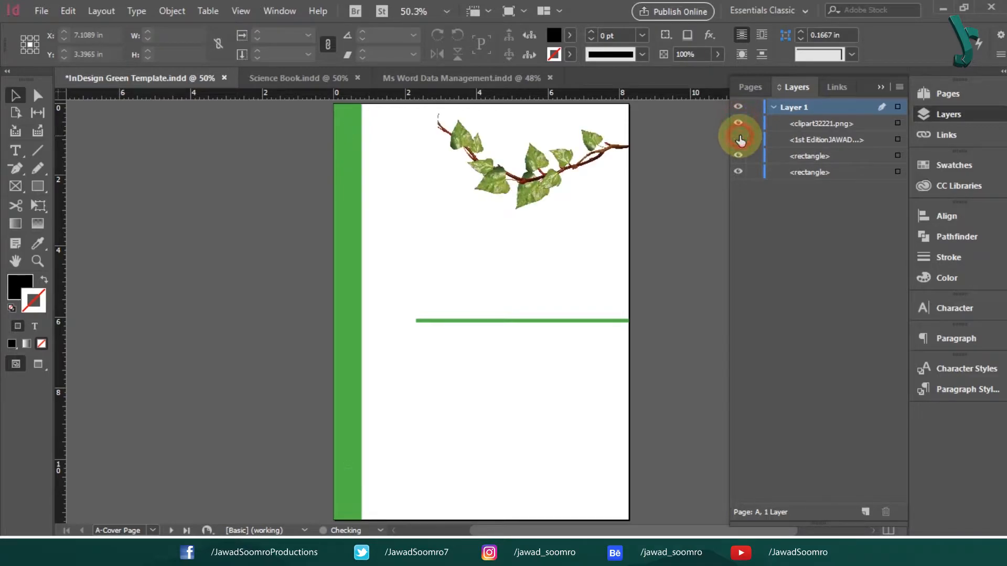
left_click(738, 139)
left_click(738, 156)
left_click(738, 156)
left_click(738, 173)
left_click(738, 173)
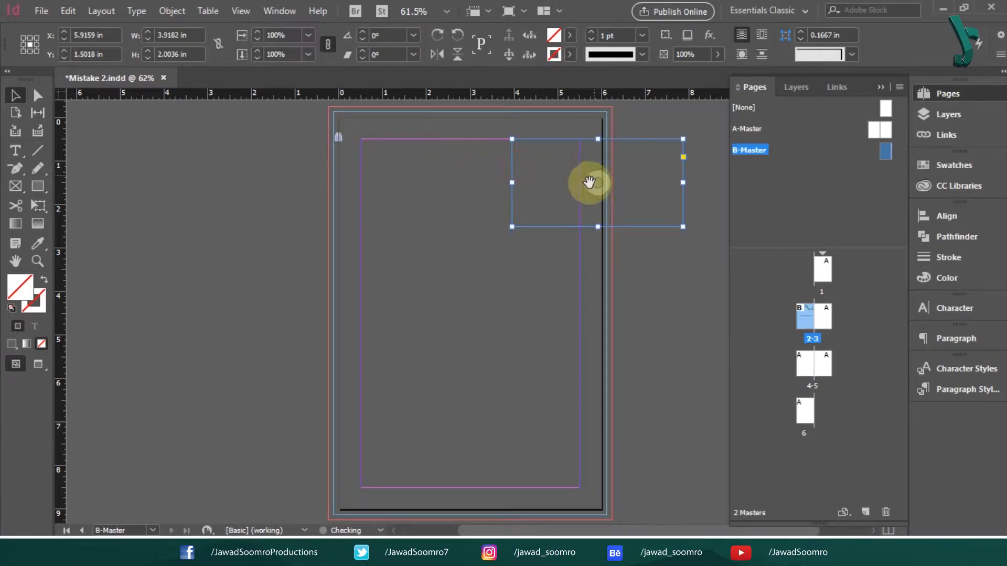
Cut the selected frame from the B-Master page of Mistake 2.indd and paste it back
key("ctrl+x")
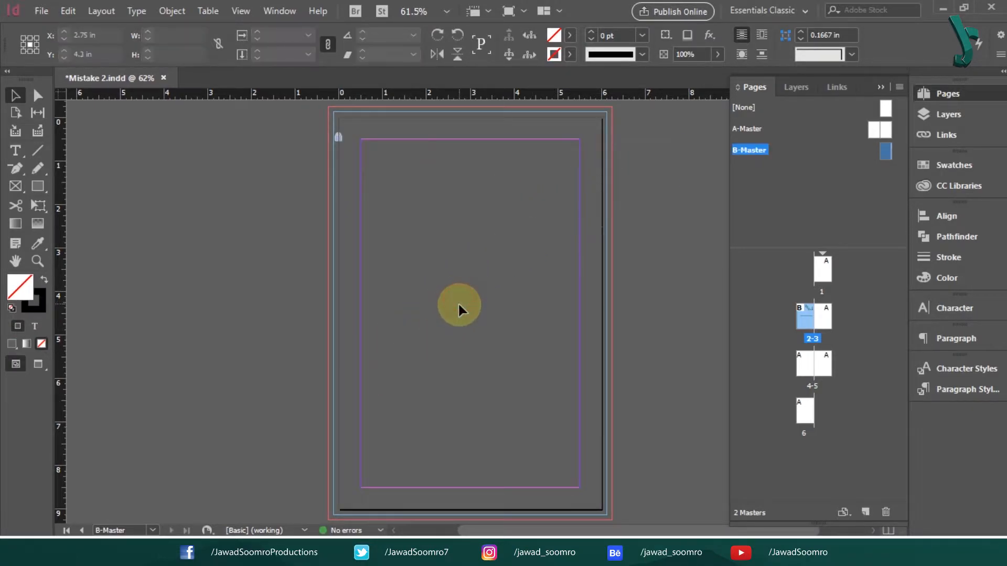
key("ctrl+v")
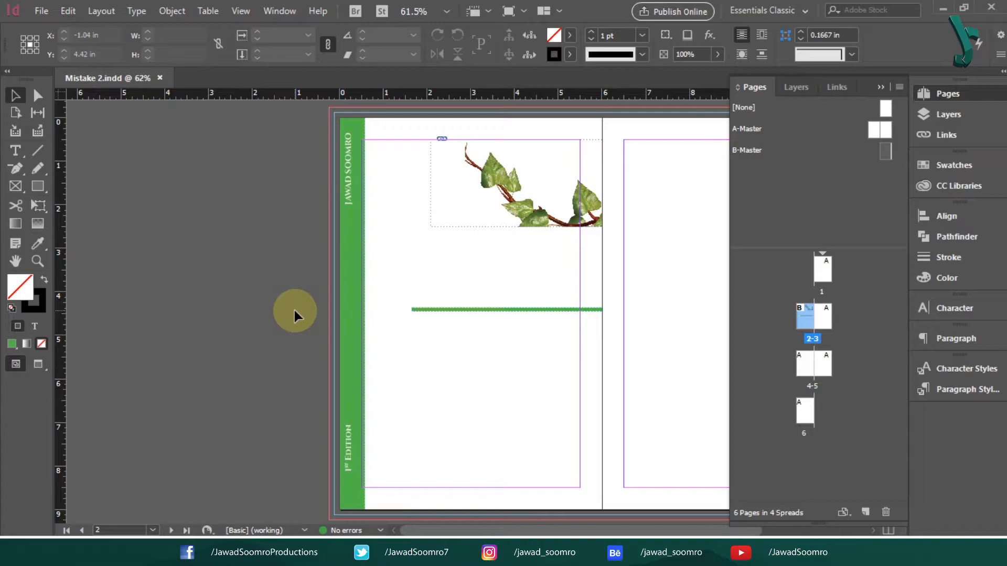
Save a copy of the document as Mistake 2.idml in the InDesign CS4 or later (IDML) format
left_click(41, 10)
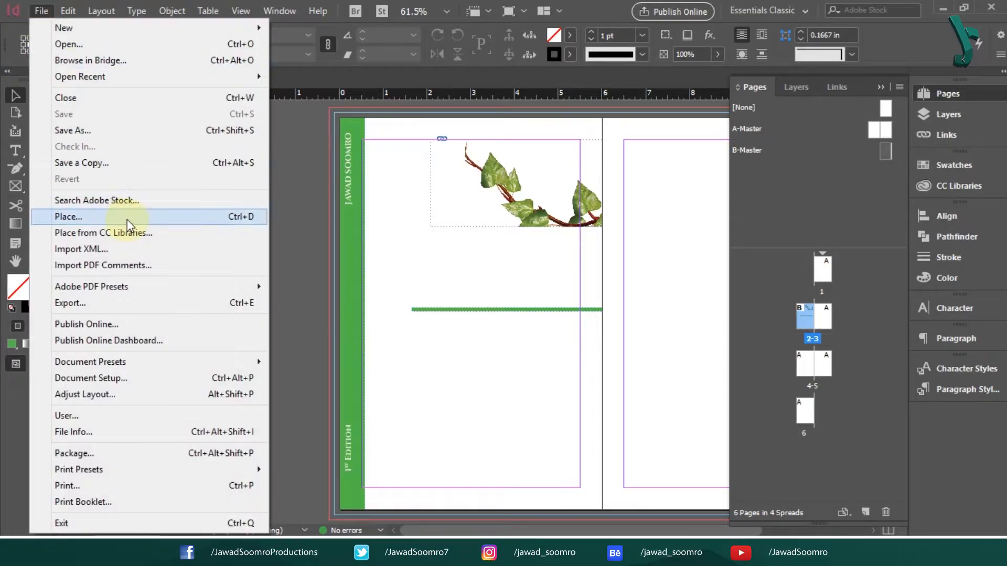
left_click(133, 136)
left_click(461, 377)
left_click(480, 410)
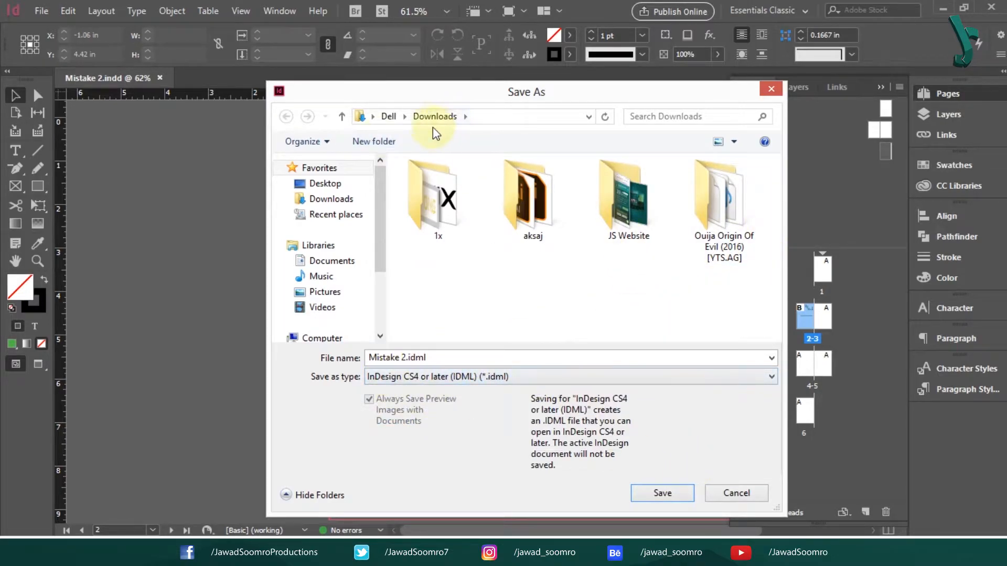
left_click(660, 495)
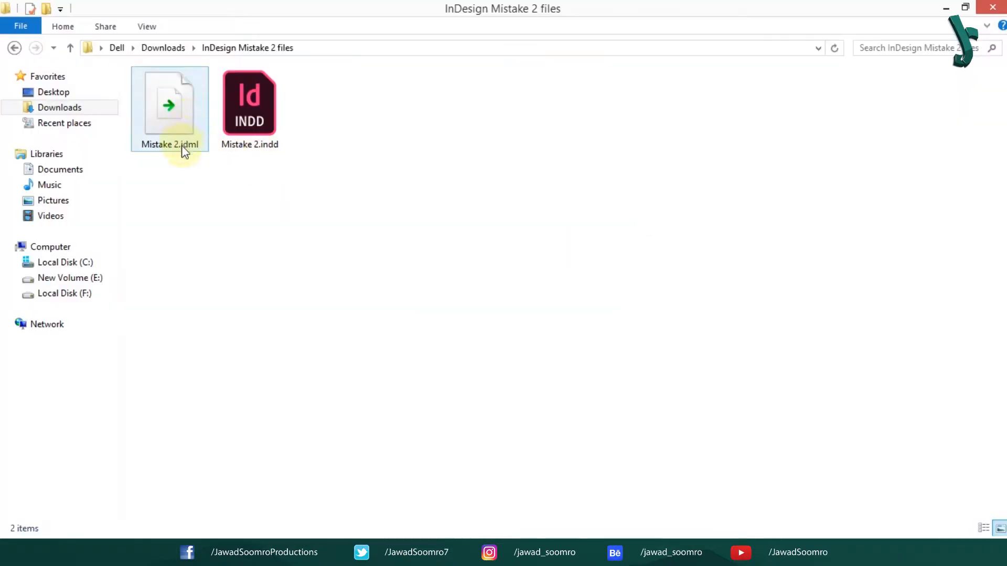
Open Mistake 2.idml from the InDesign Mistake 2 files folder in InDesign
left_click(279, 124)
left_click(194, 126)
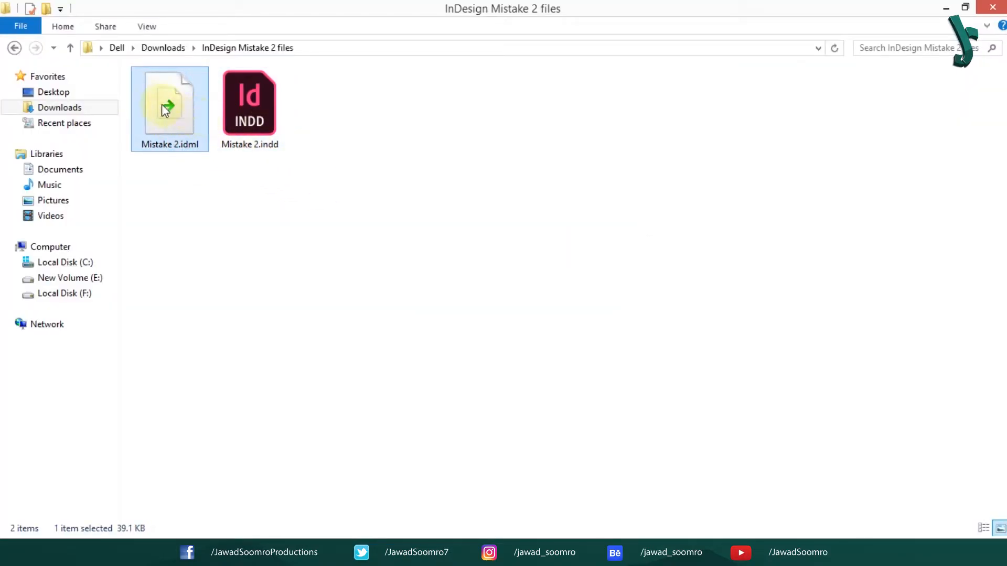
left_click_drag(162, 103, 510, 105)
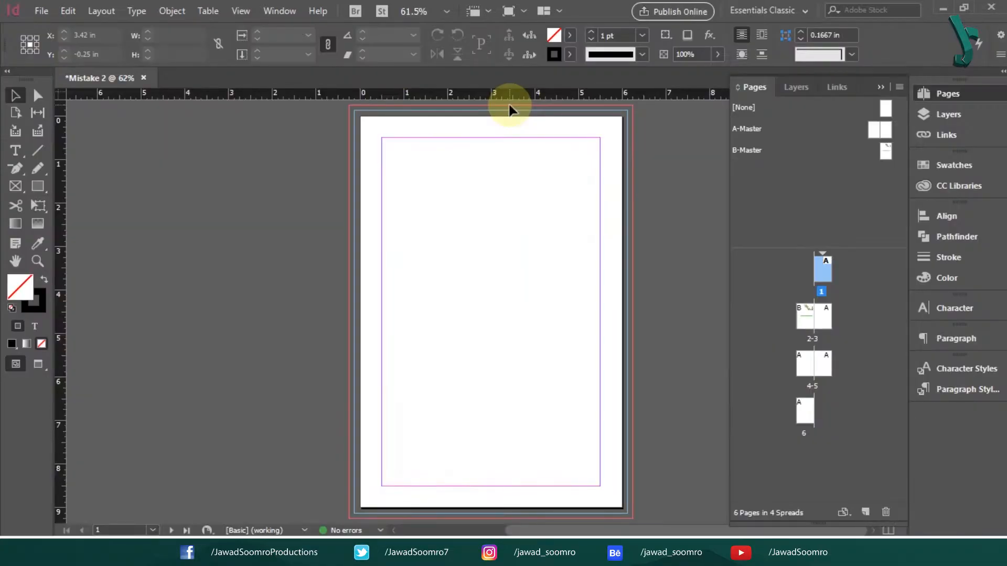
Try moving the green sidebar, ivy image and green line on the B-Master page of the opened IDML document
double_click(813, 317)
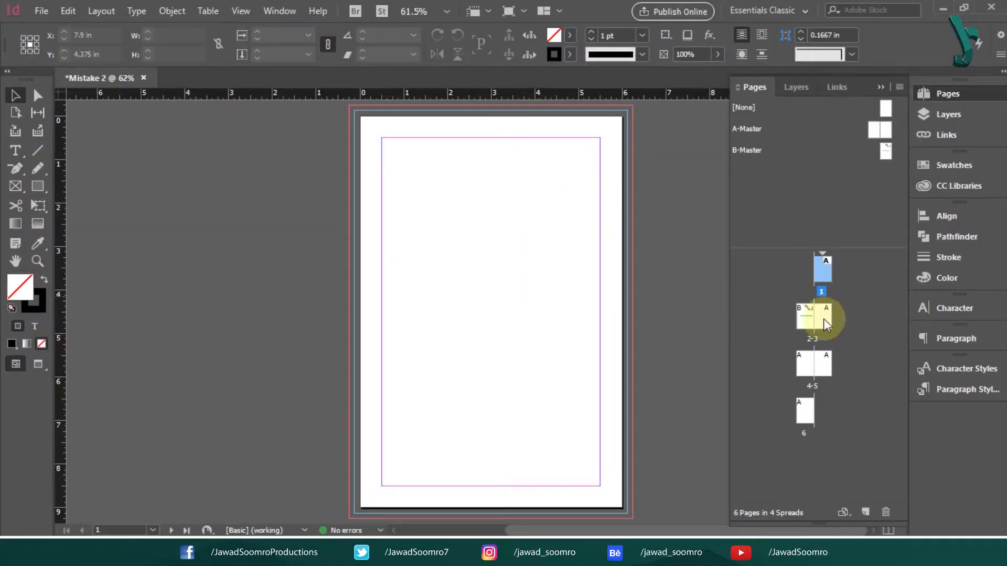
left_click(886, 152)
double_click(889, 152)
left_click_drag(345, 216, 247, 228)
left_click_drag(522, 307, 613, 277)
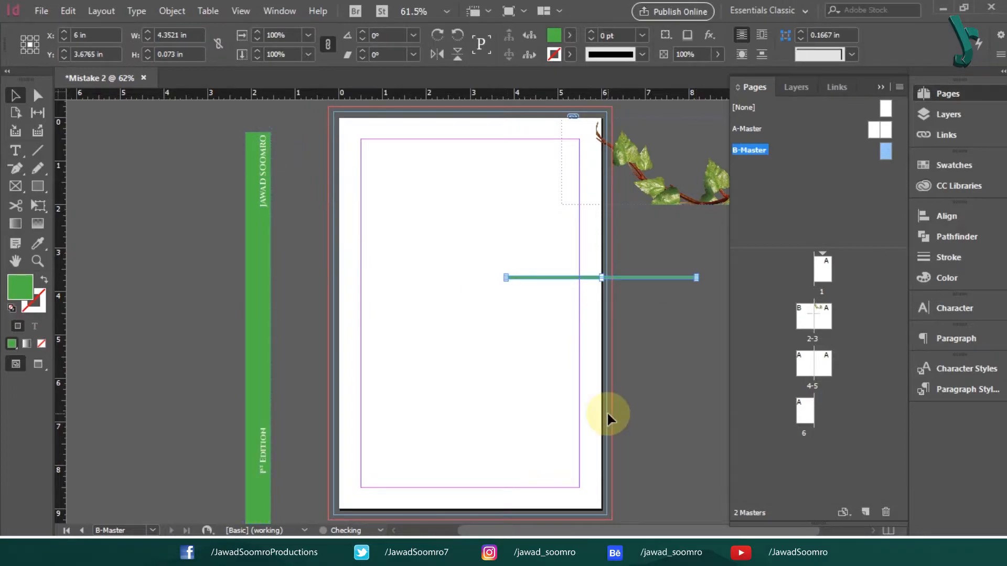
Undo the object moves on B-Master and go to page 2
key("ctrl+z")
key("ctrl+z")
key("ctrl+z")
double_click(803, 320)
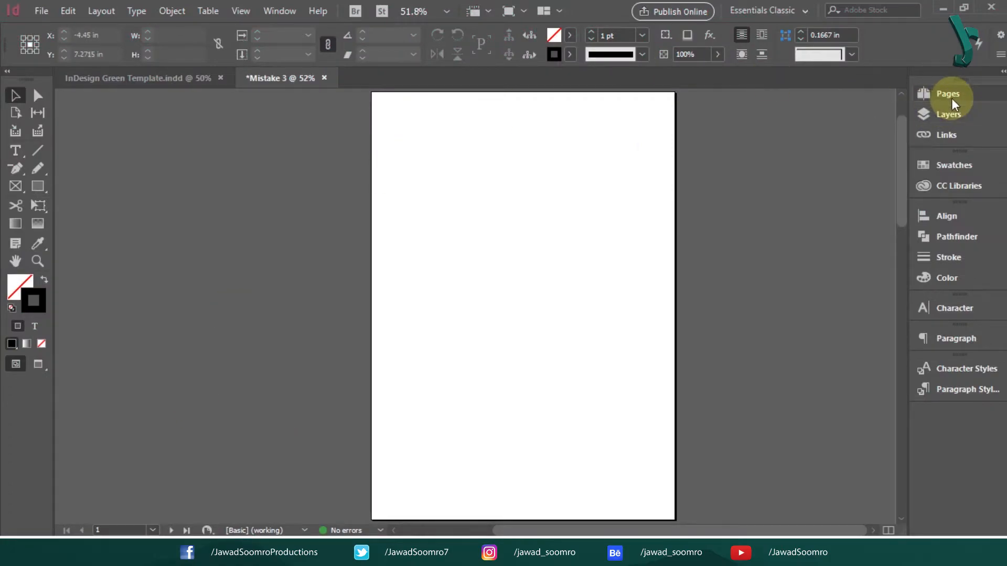
Review the pages of the Mistake 3 document and add a new page after page 5
left_click(946, 94)
left_click(567, 366)
left_click(452, 469)
scroll(452, 468, "down", 15)
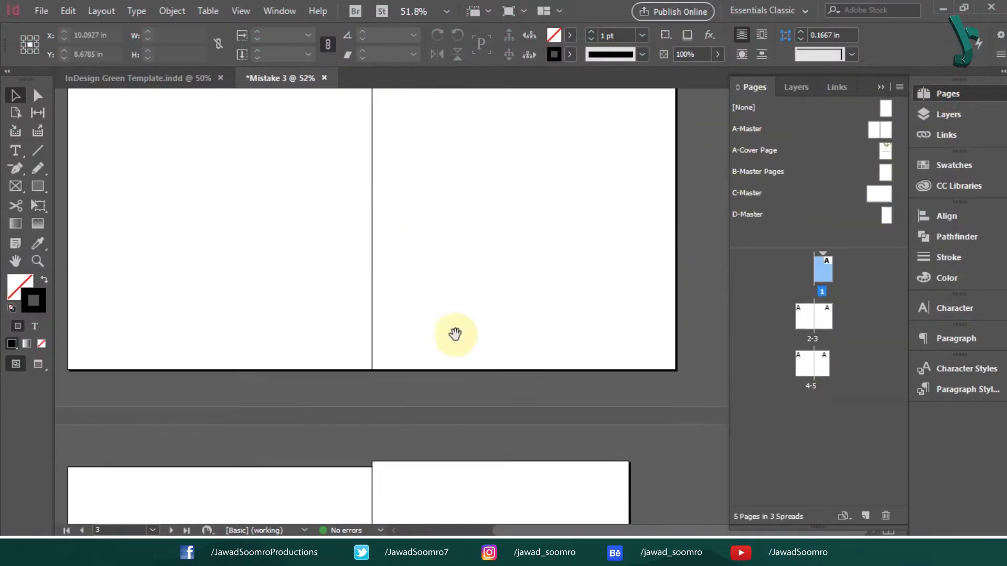
left_click(136, 11)
mouse_move(107, 27)
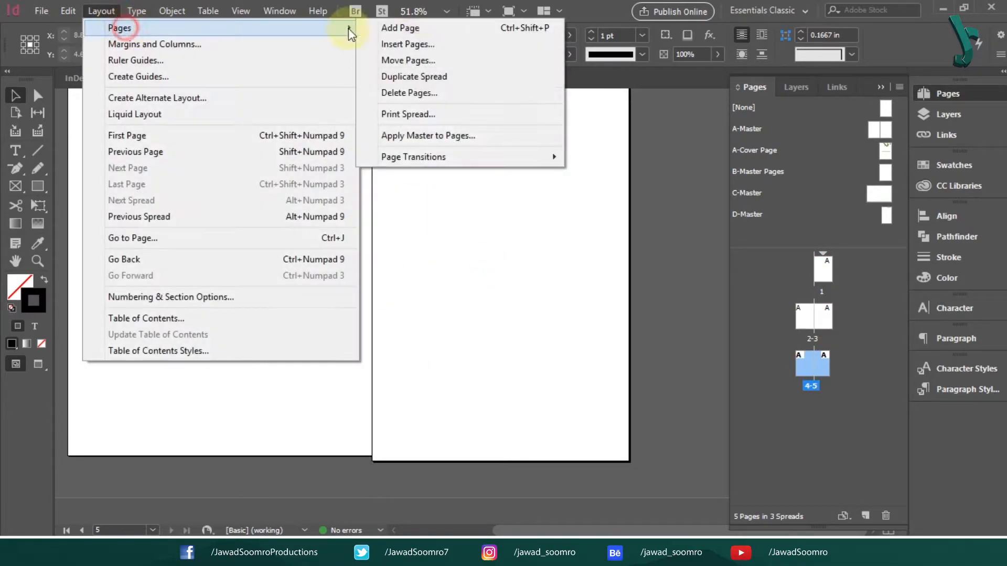
left_click(388, 27)
Try to apply the B-Master Pages master to page 5, cancelling at the page size conflict
scroll(522, 385, "up", 5)
left_click_drag(885, 172, 823, 367)
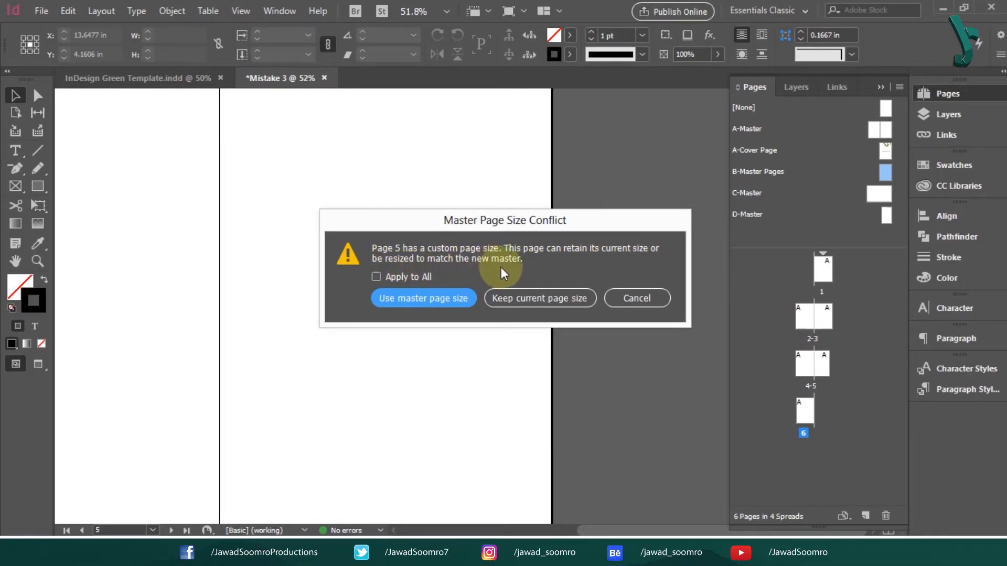
left_click(666, 300)
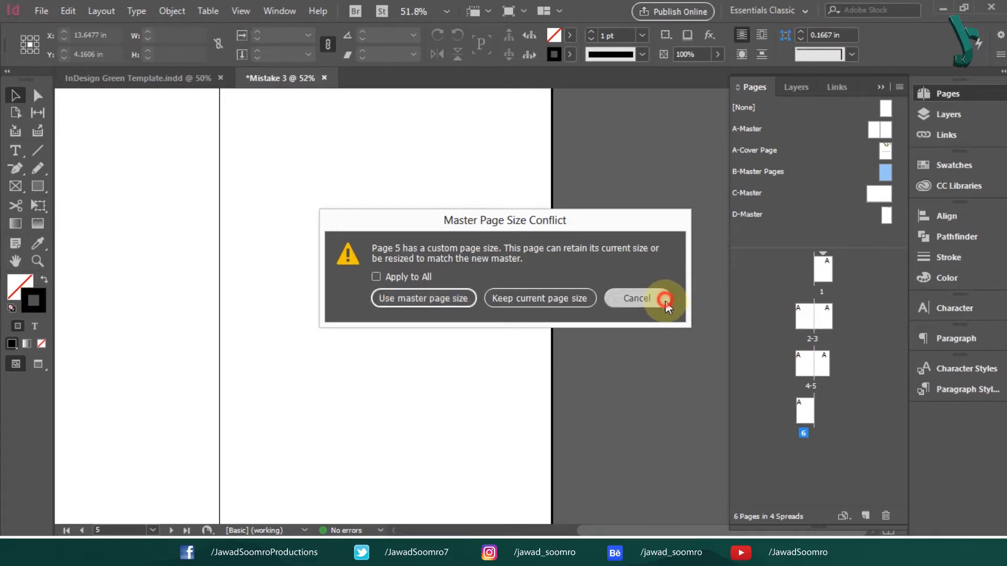
Return to page 1 of the Mistake 3 document and inspect its width and height with the Page tool
left_click(460, 202)
left_click_drag(313, 186, 355, 461)
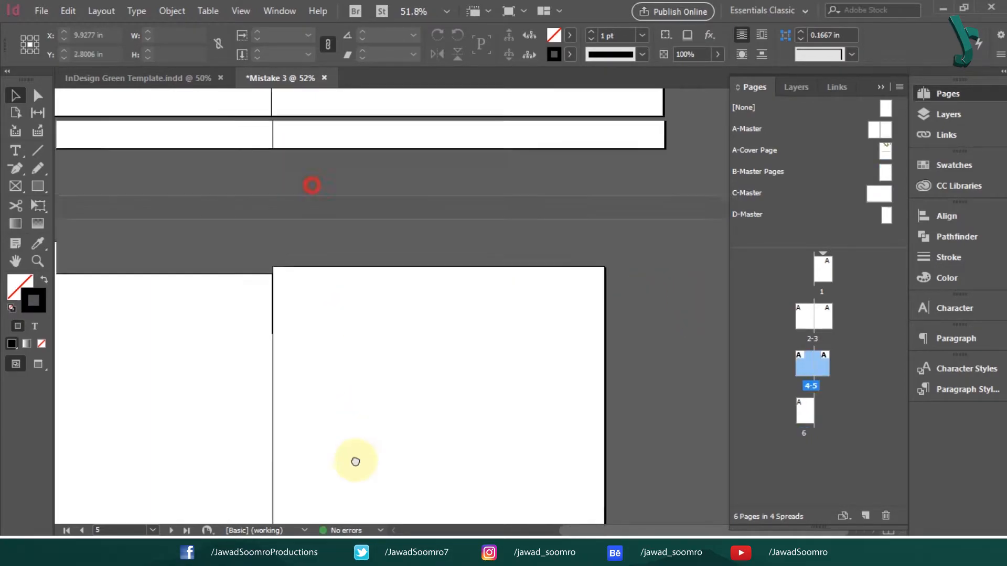
left_click_drag(441, 211, 499, 487)
left_click_drag(474, 198, 479, 499)
left_click_drag(561, 144, 541, 370)
left_click_drag(540, 174, 468, 418)
left_click_drag(521, 191, 503, 288)
key("ctrl+0")
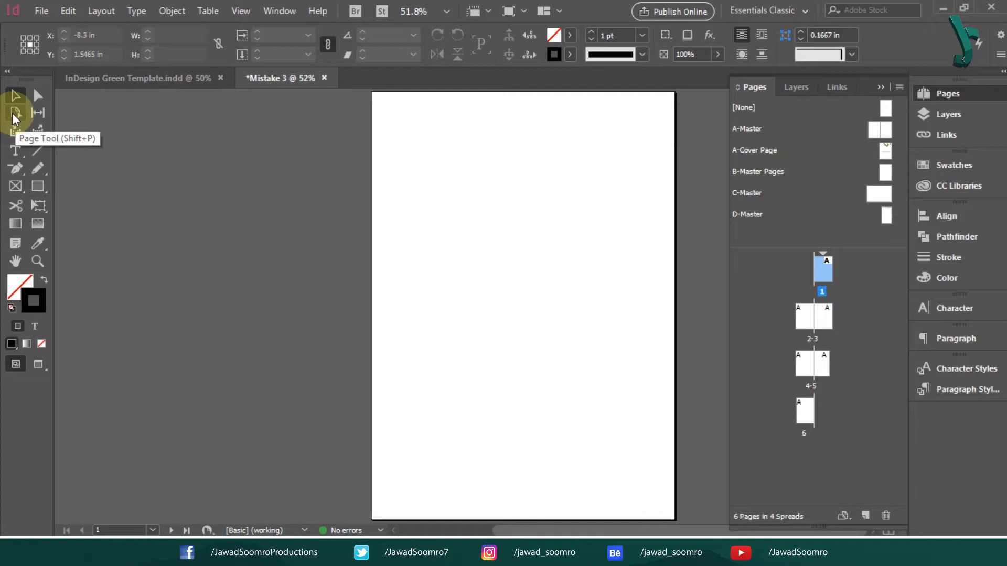
key("shift+p")
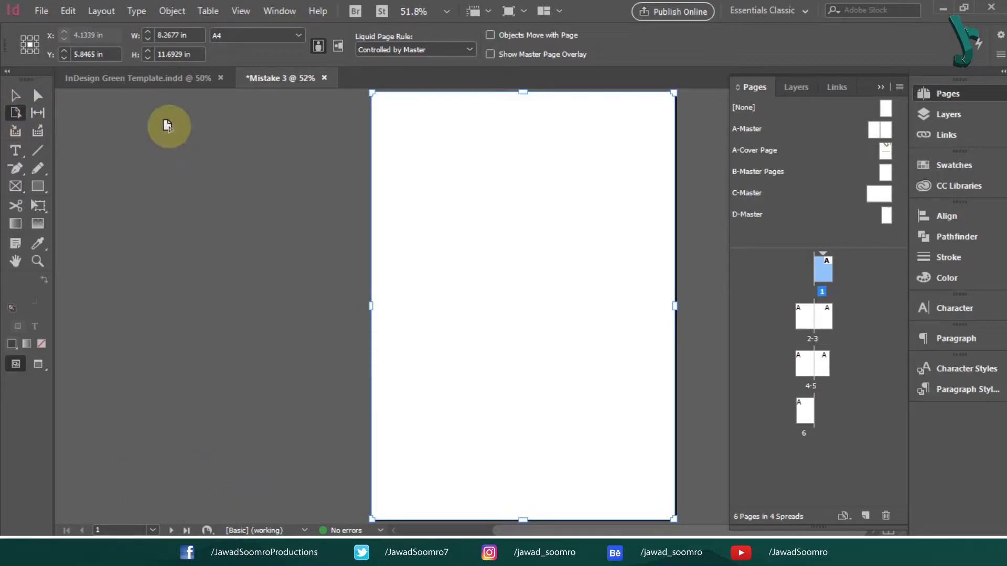
left_click(826, 267)
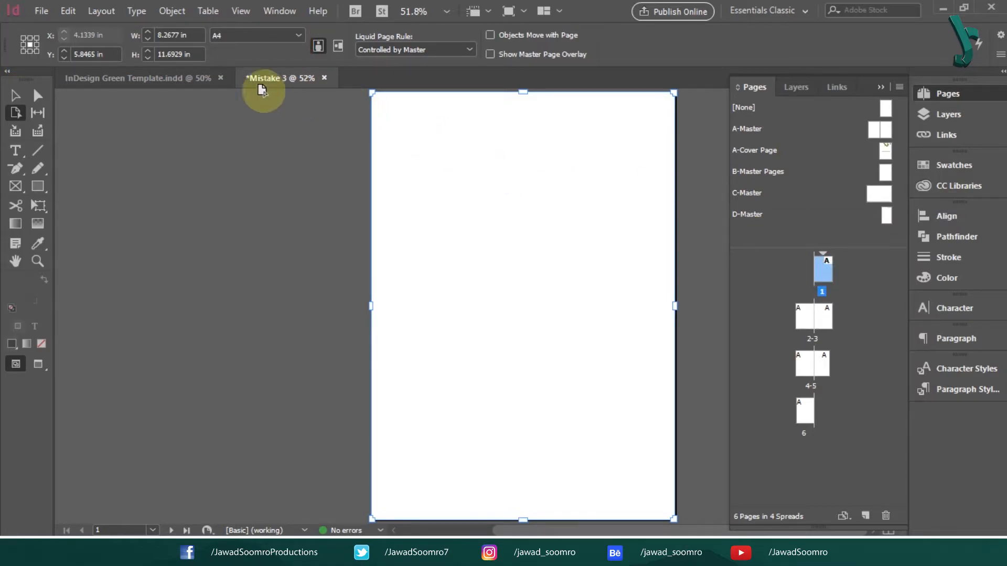
left_click(184, 35)
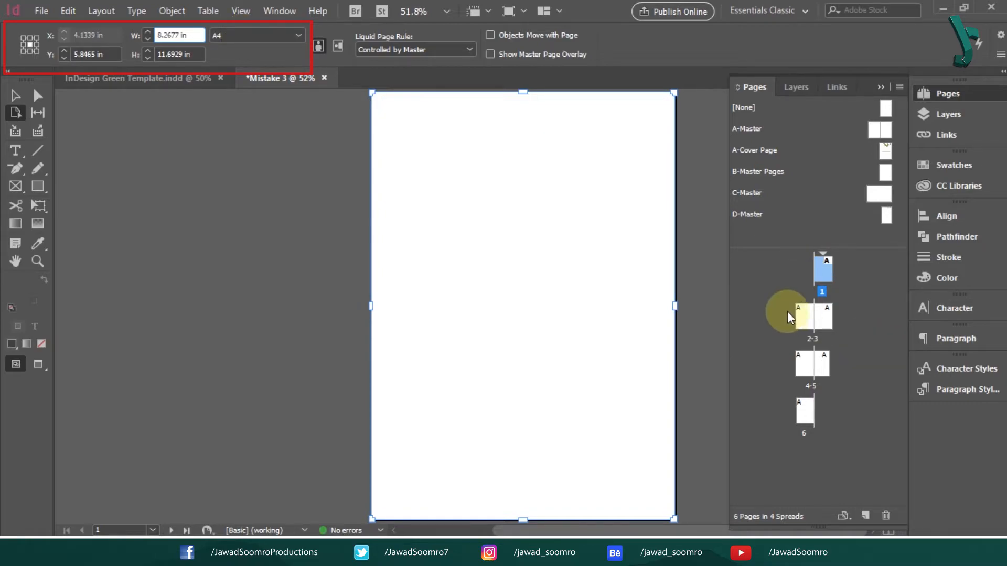
Inspect the dimensions of pages 2 through 5 one by one with the Page tool
left_click_drag(440, 459, 568, 77)
left_click_drag(303, 388, 258, 292)
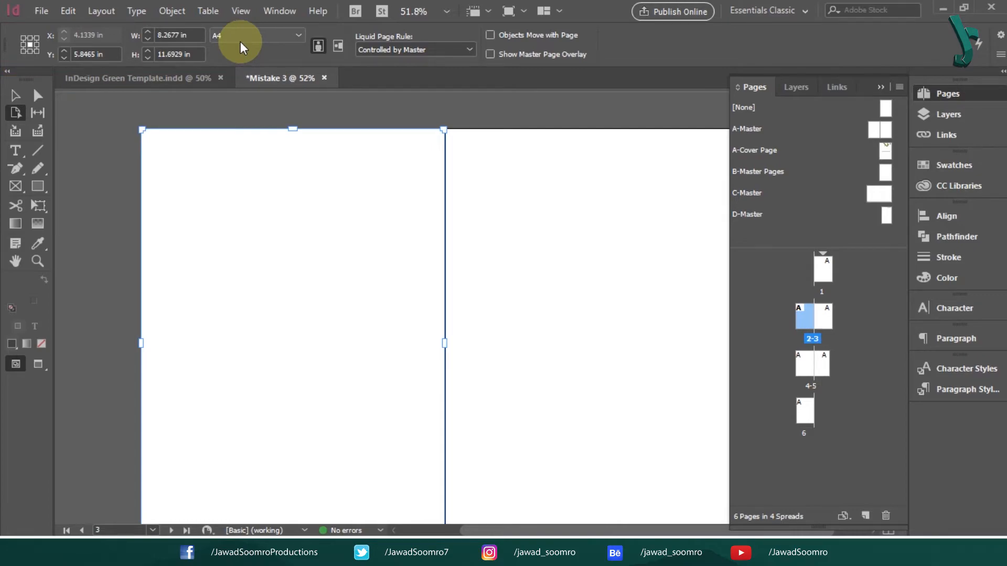
double_click(830, 318)
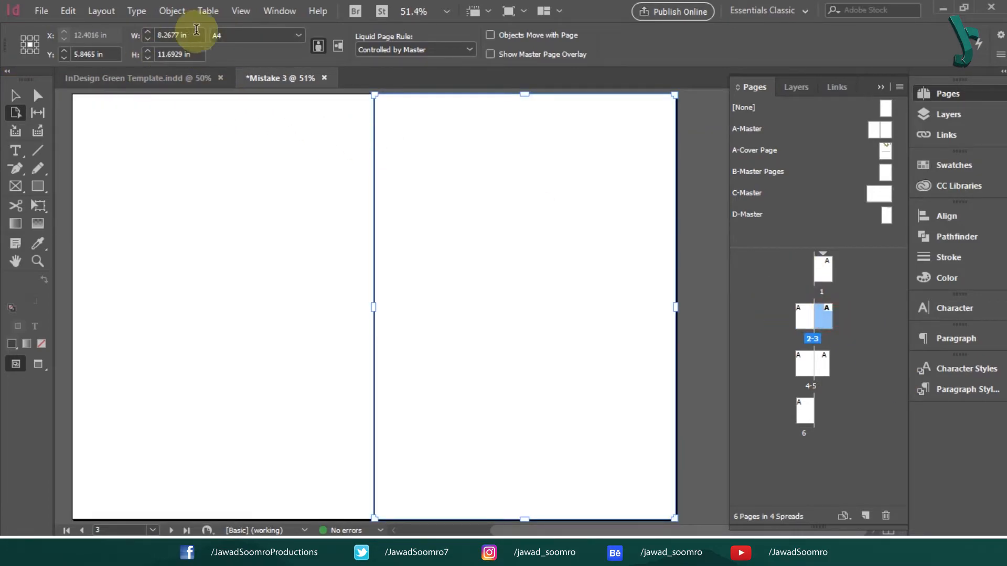
double_click(805, 363)
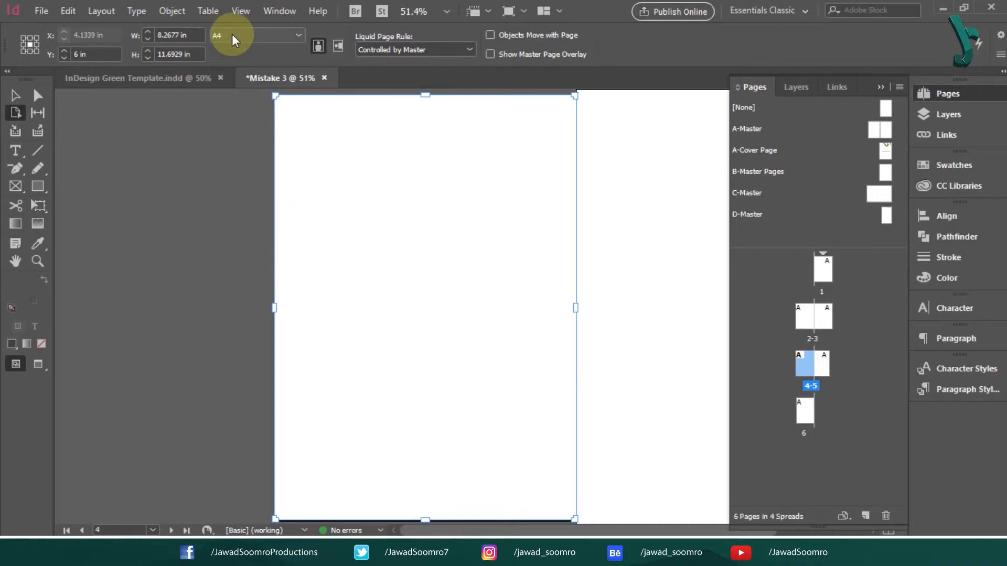
double_click(823, 363)
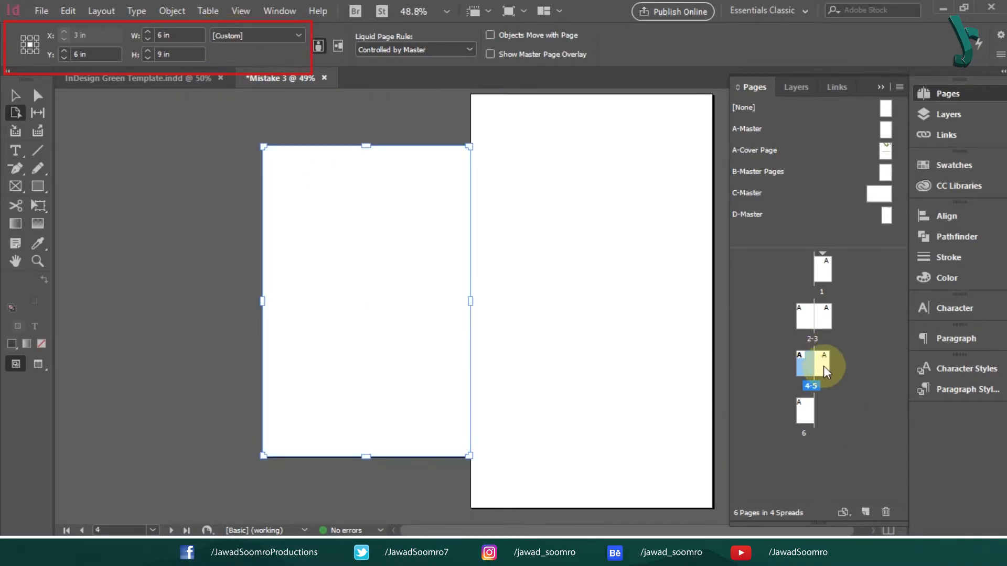
left_click(825, 364)
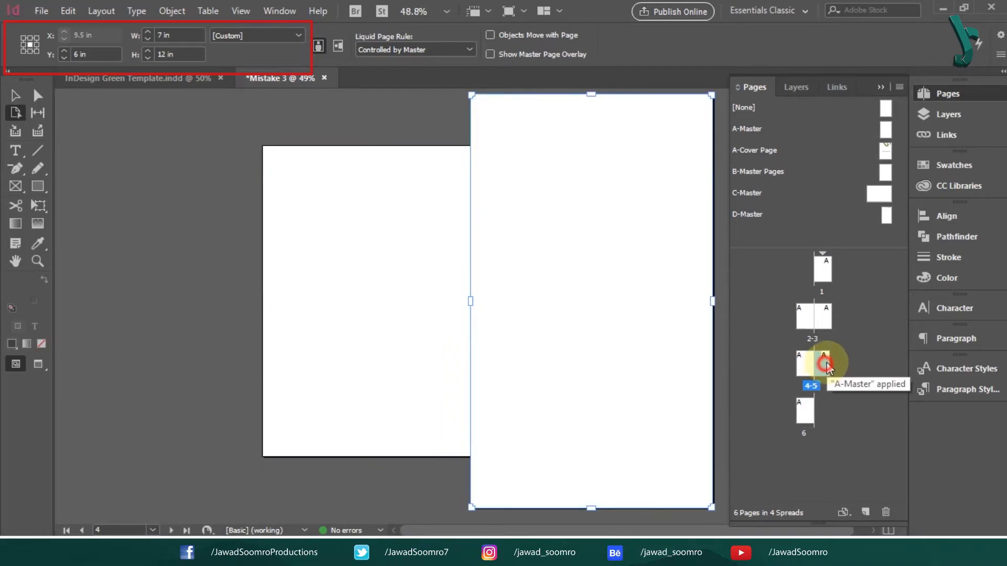
Examine the page size presets and the width and height settings available for page 5
left_click(273, 35)
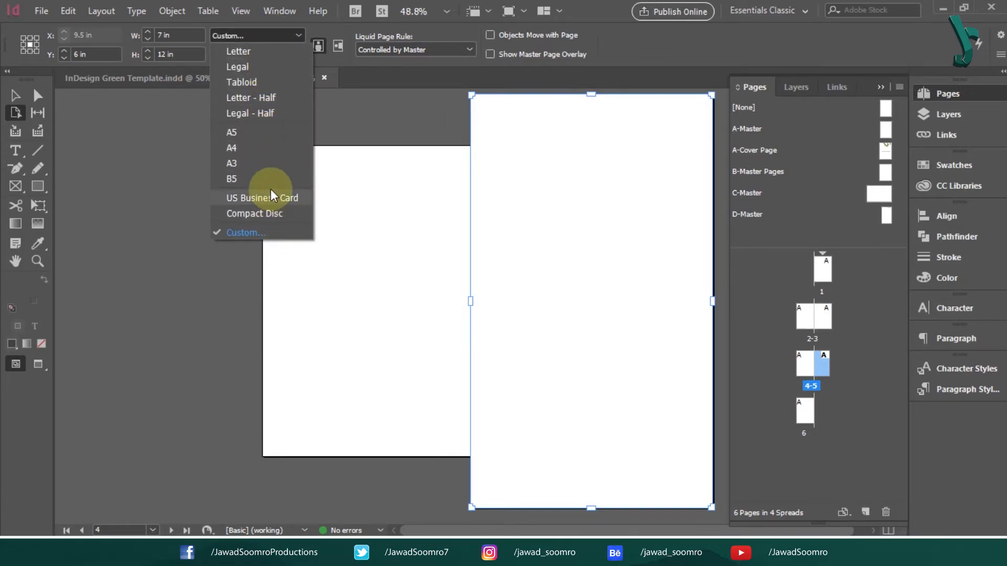
left_click(271, 33)
left_click(170, 34)
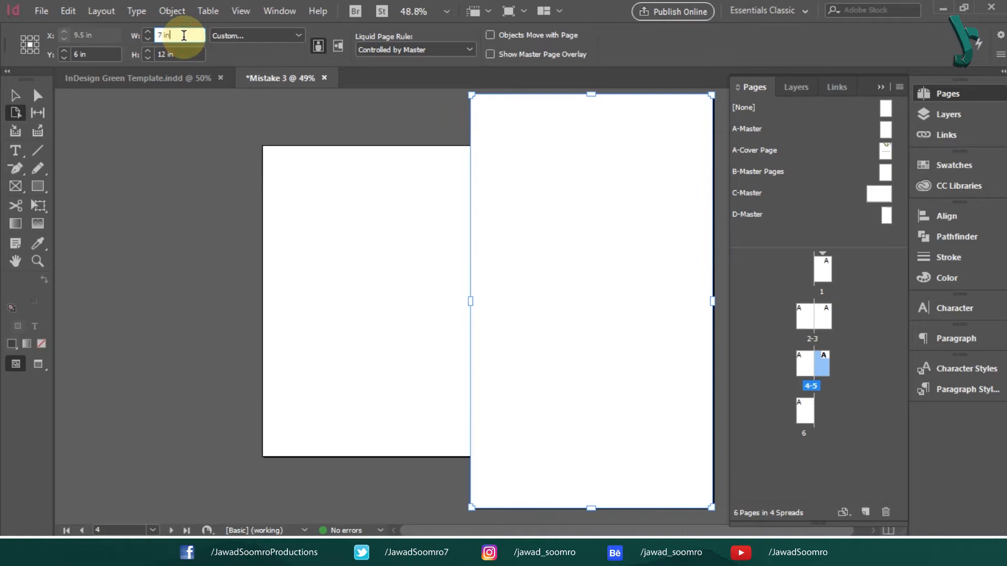
left_click(181, 54)
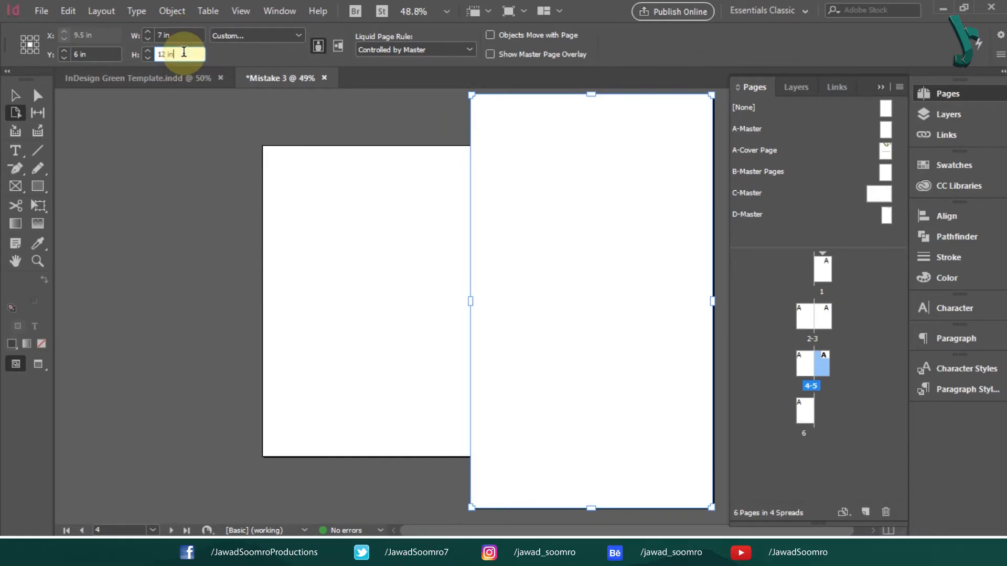
Apply the B-Master Pages master to page 5, resolving the size conflict by using the master page size
left_click(16, 95)
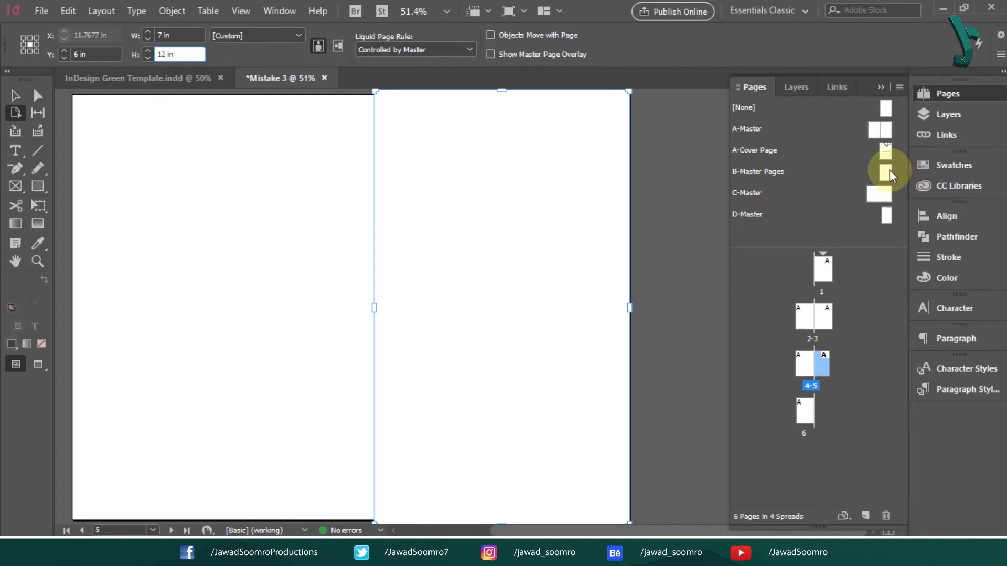
left_click_drag(886, 167, 822, 371)
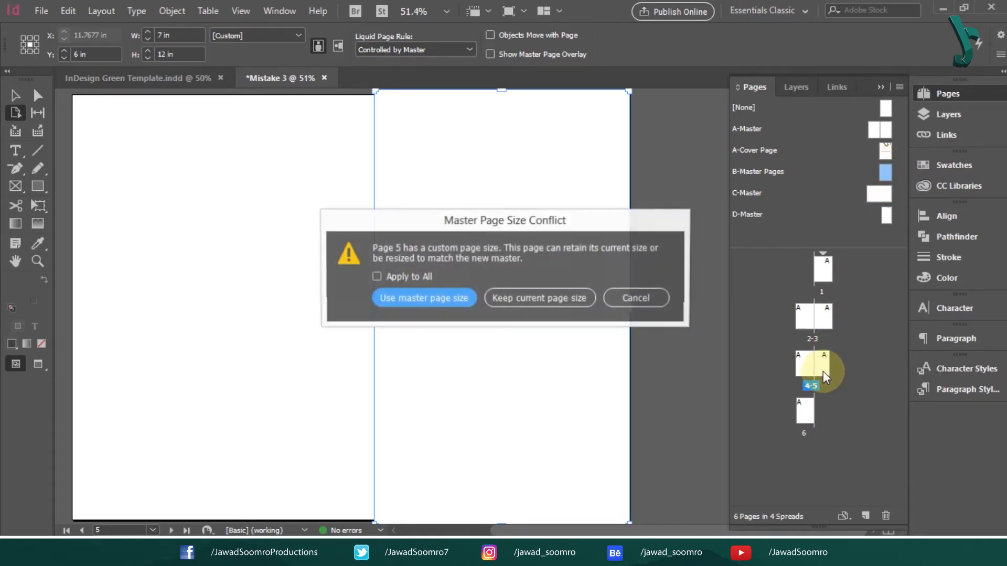
left_click(417, 299)
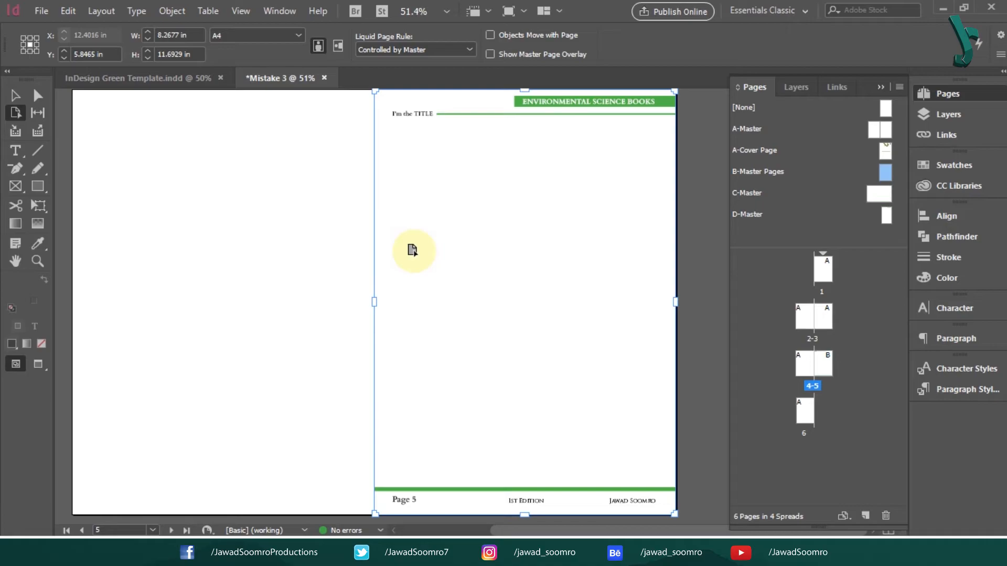
Close the Mistake 3 document
left_click(324, 77)
left_click(588, 294)
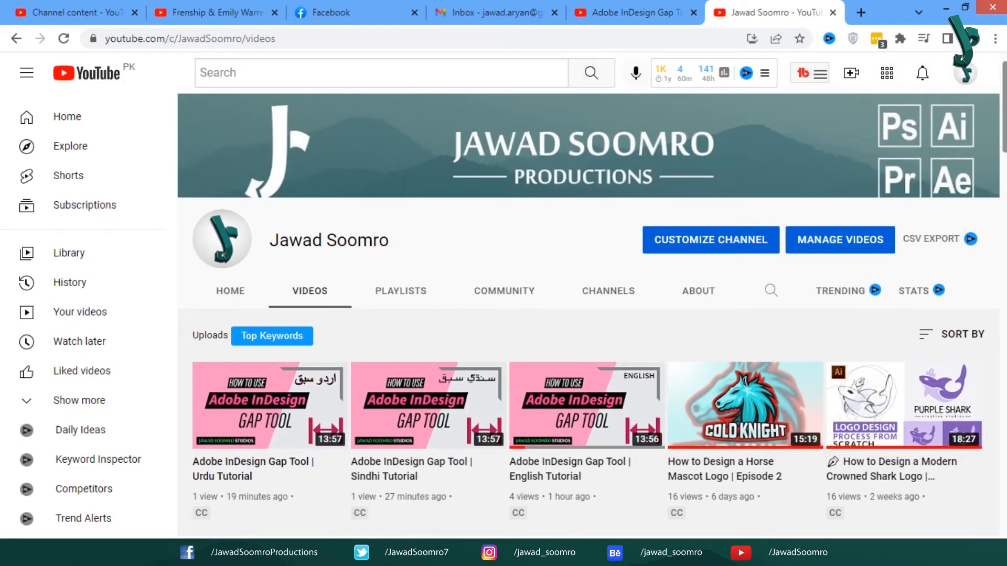
Browse the uploaded videos on the YouTube channel page in the browser
scroll(588, 315, "down", 6)
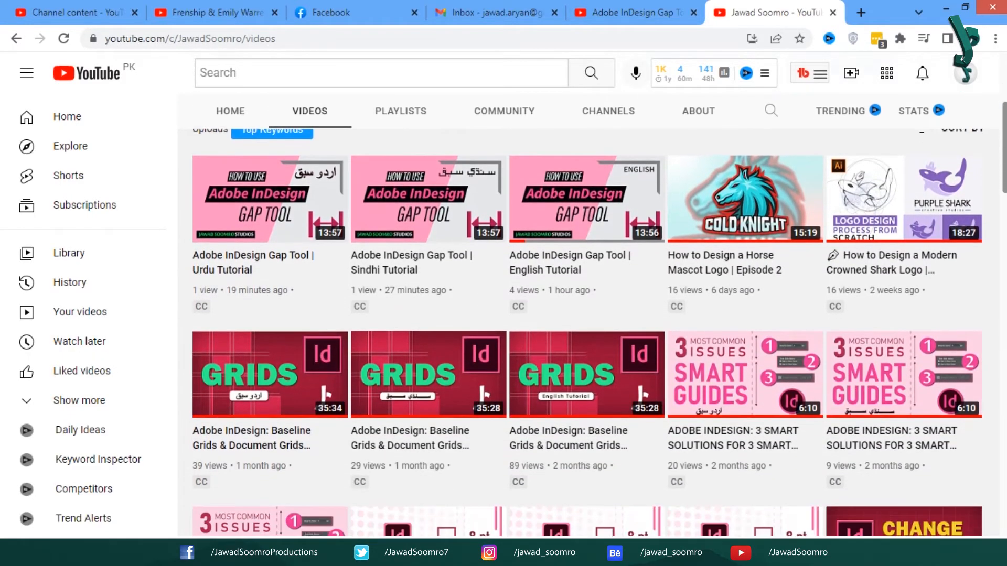
scroll(588, 314, "down", 6)
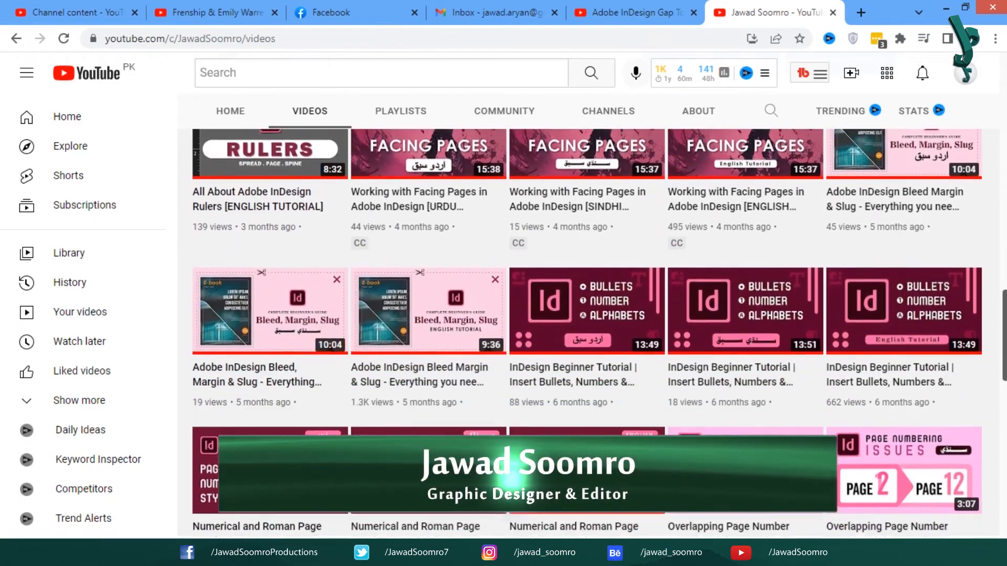
scroll(588, 314, "down", 2)
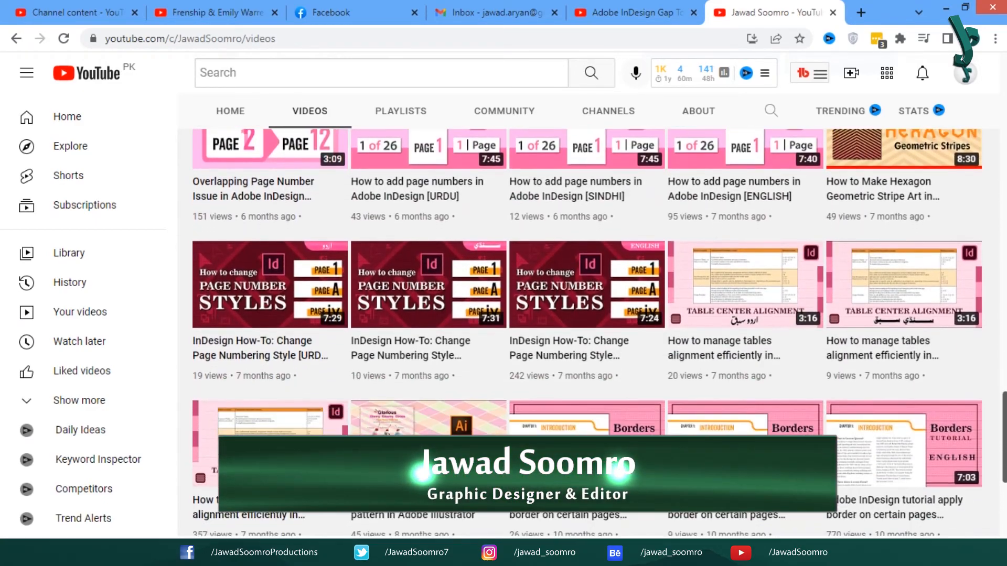